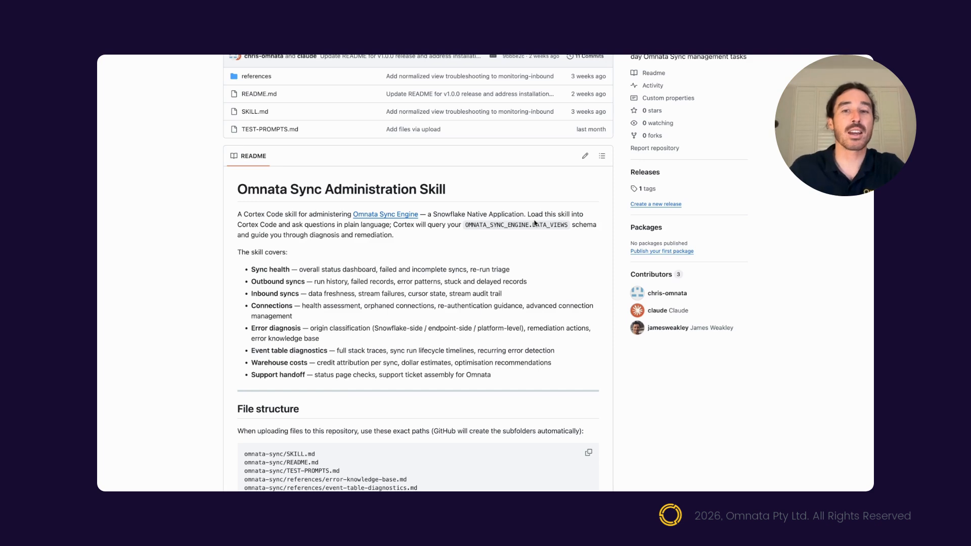
# Step: Examine the omnata-sync-administration-skill repository README, covering the skill's purpose, its monitoring areas and the file structure
pyautogui.scroll(-2, 535, 222)
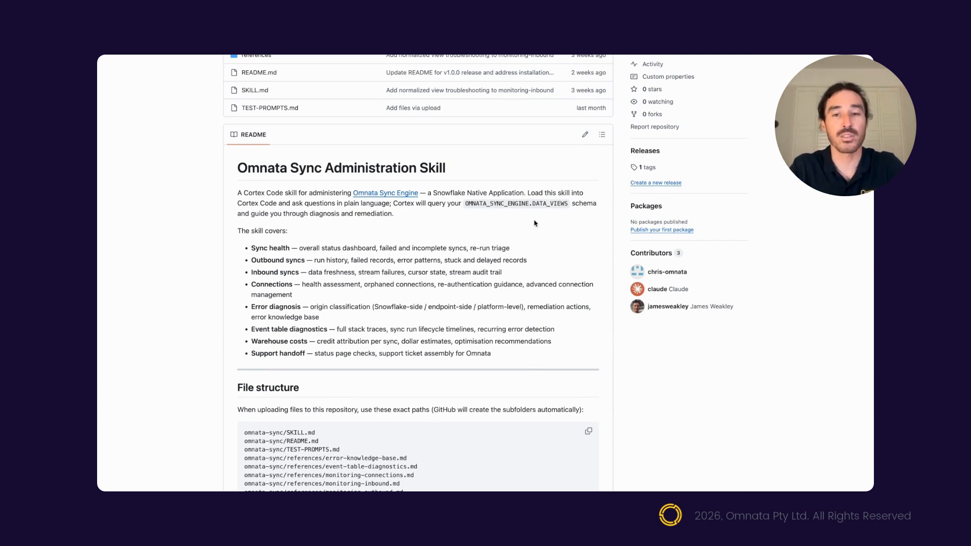
pyautogui.scroll(-1, 534, 223)
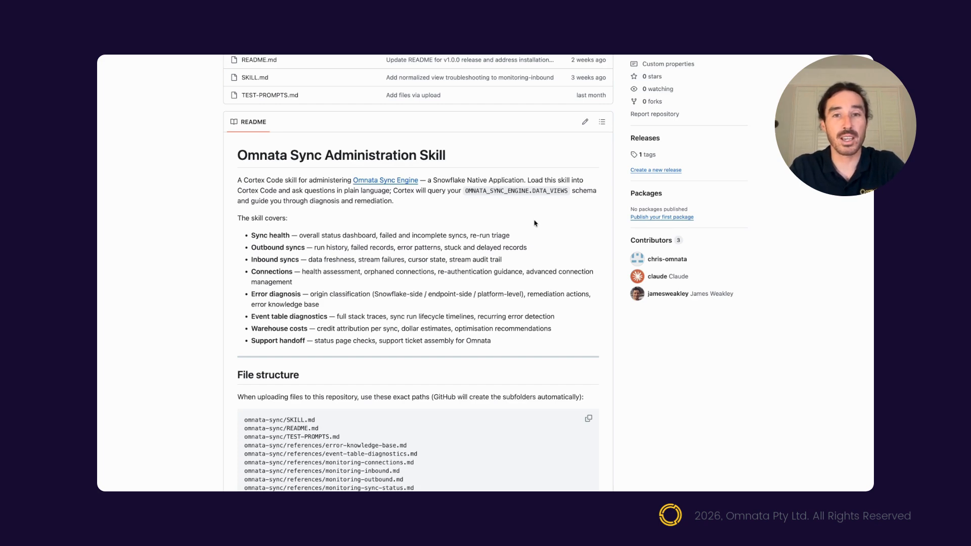
pyautogui.scroll(-1, 535, 223)
pyautogui.scroll(2, 535, 223)
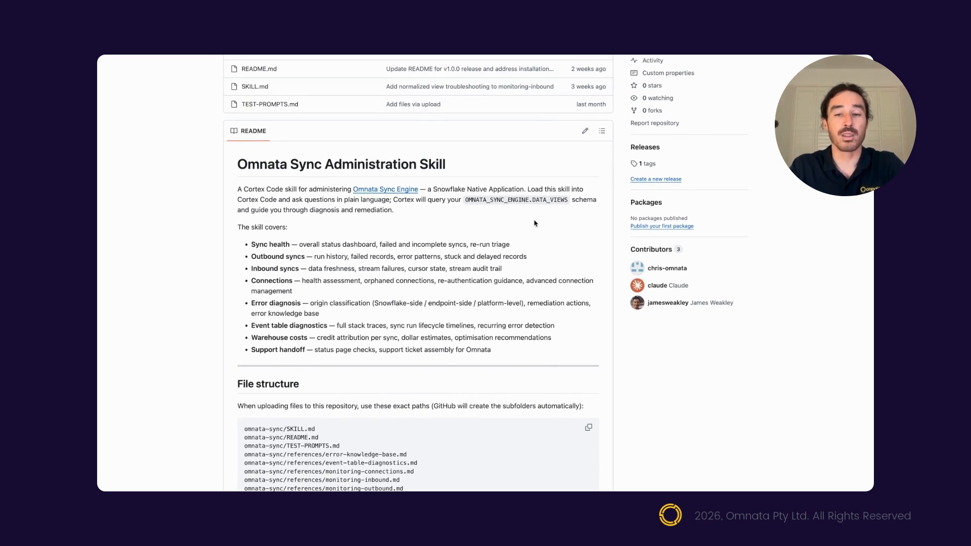
pyautogui.scroll(-1, 535, 222)
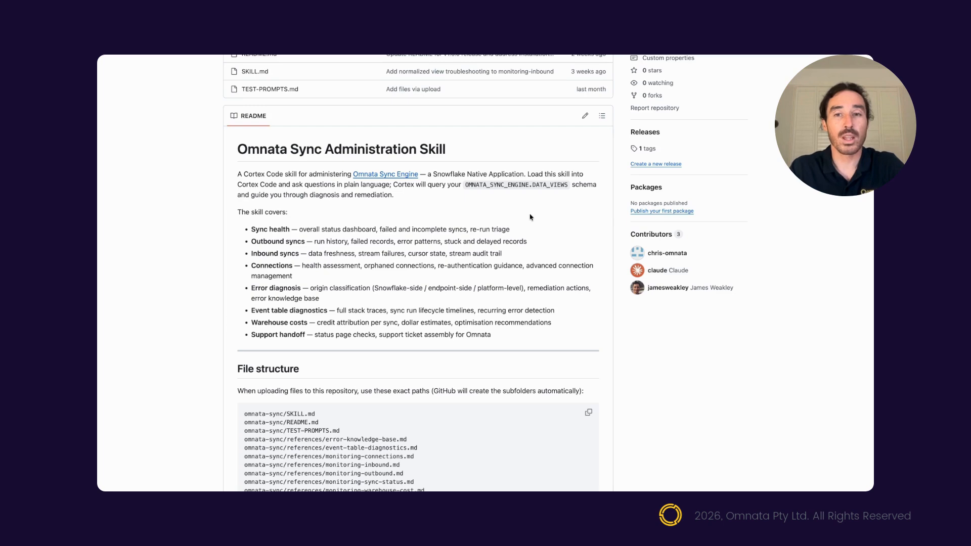
pyautogui.scroll(2, 289, 167)
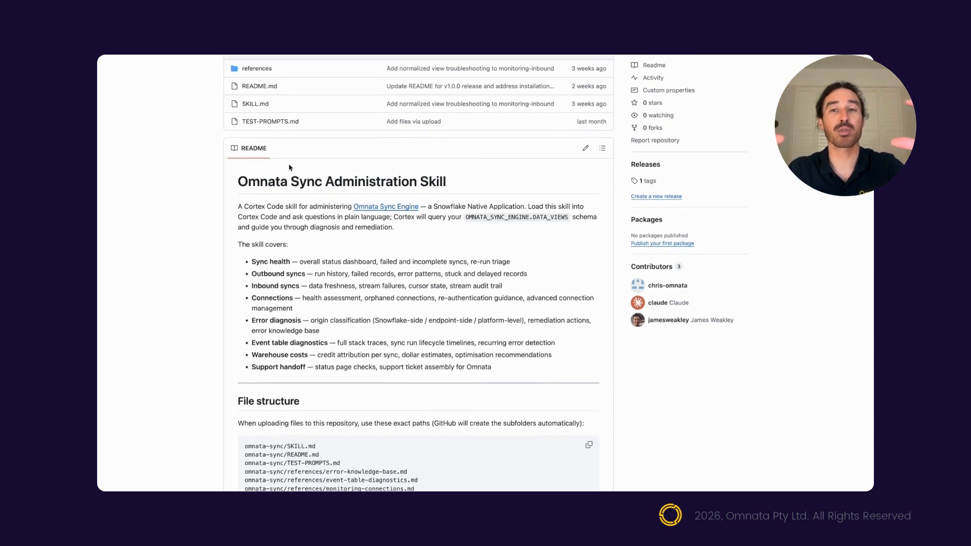
pyautogui.scroll(5, 289, 167)
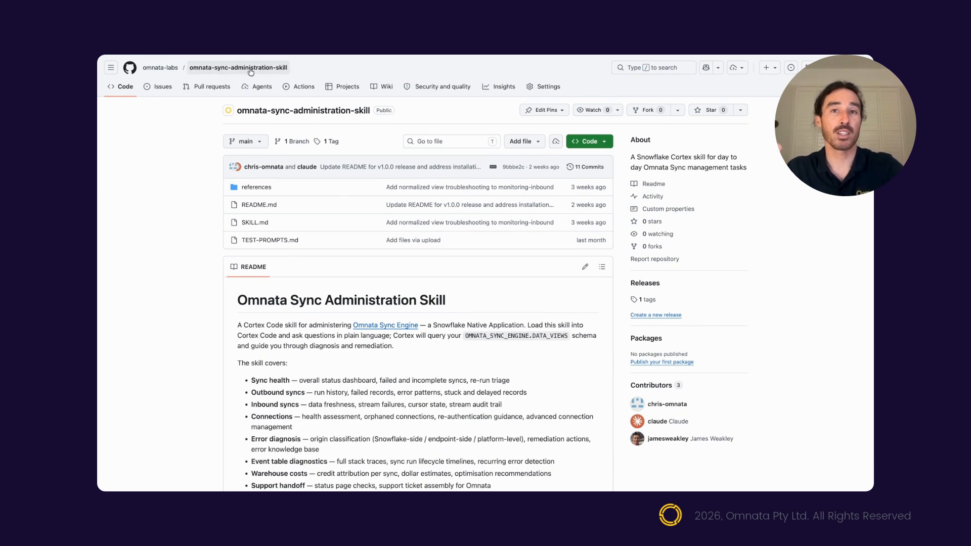
pyautogui.scroll(-2, 383, 300)
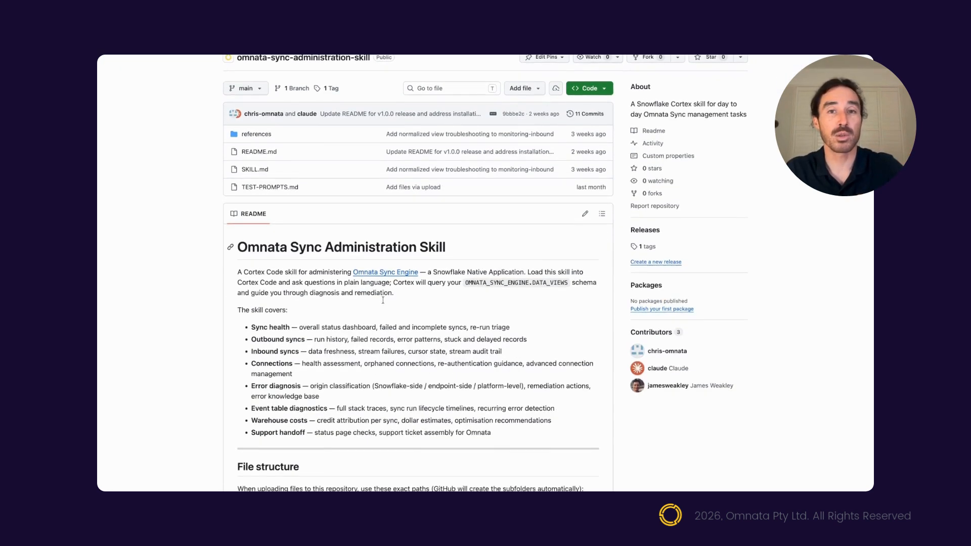
pyautogui.scroll(-3, 383, 300)
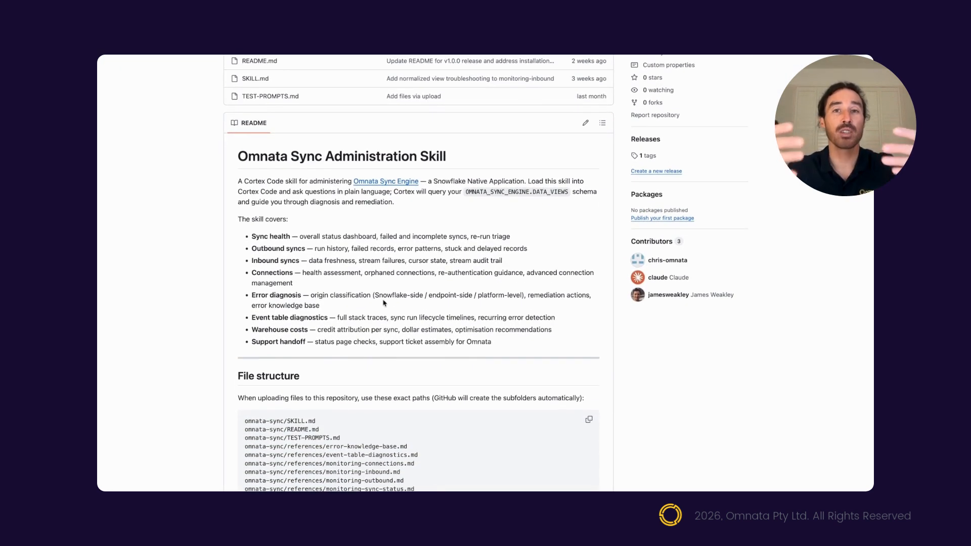
pyautogui.scroll(-1, 383, 302)
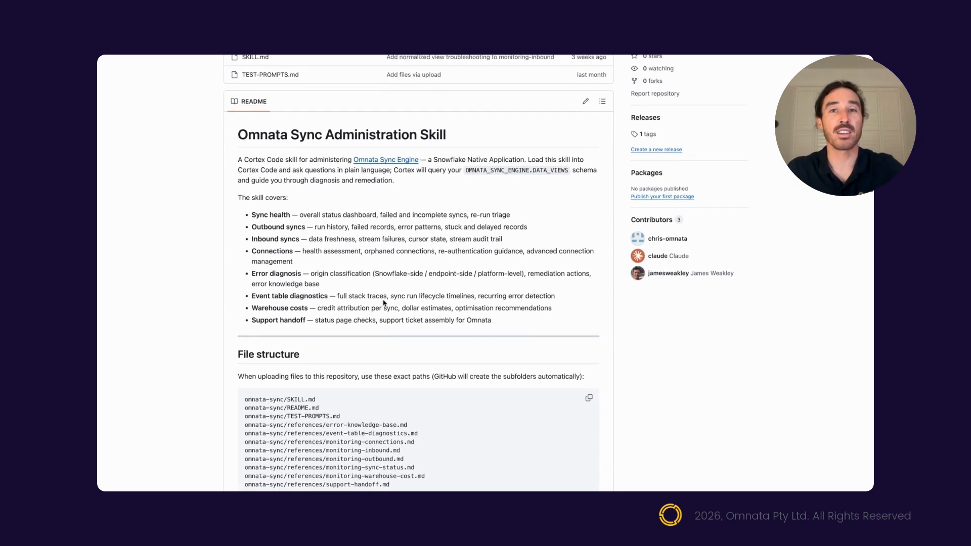
pyautogui.scroll(1, 383, 303)
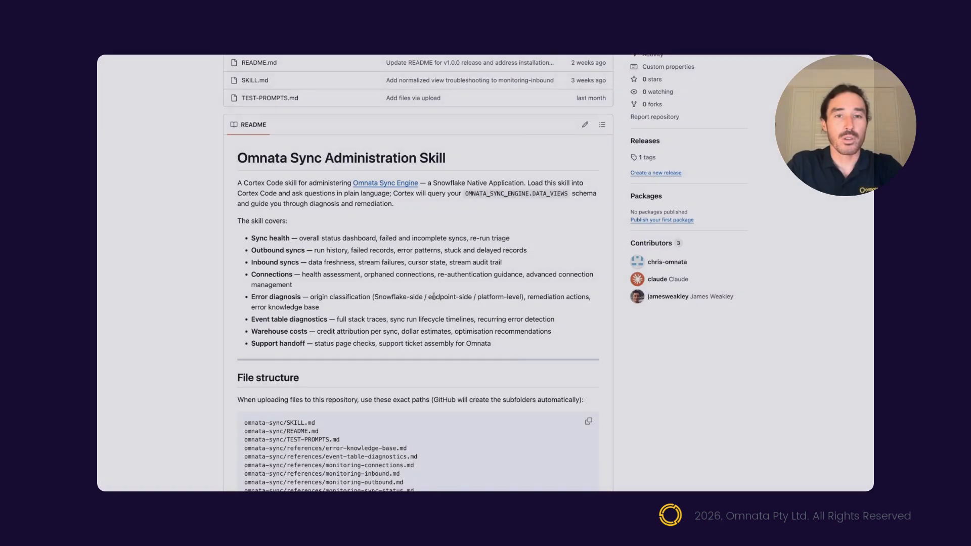
pyautogui.scroll(2, 432, 292)
# Step: Read the README's installation options and the Option A Snowsight Workspaces prompts for account setup and workspace setup
pyautogui.scroll(-8, 432, 292)
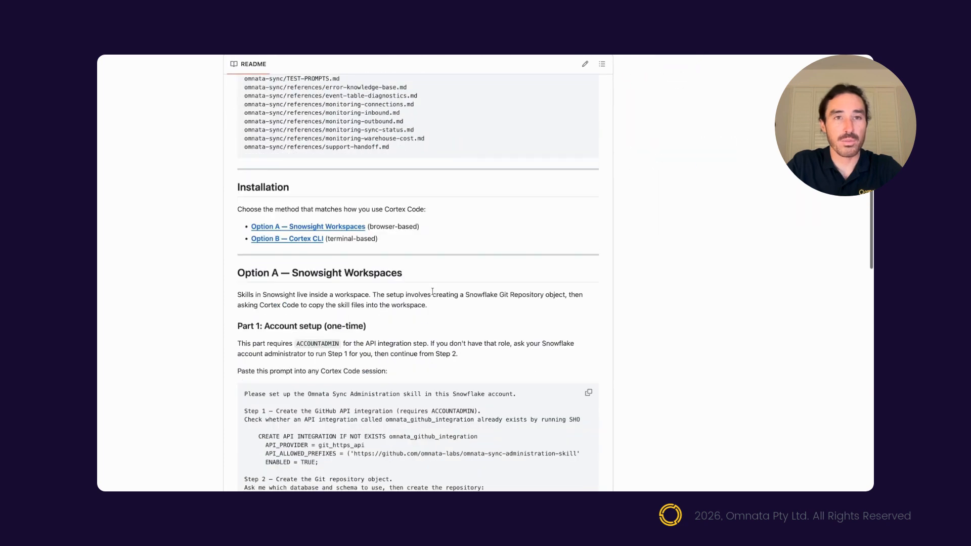
pyautogui.scroll(-2, 433, 292)
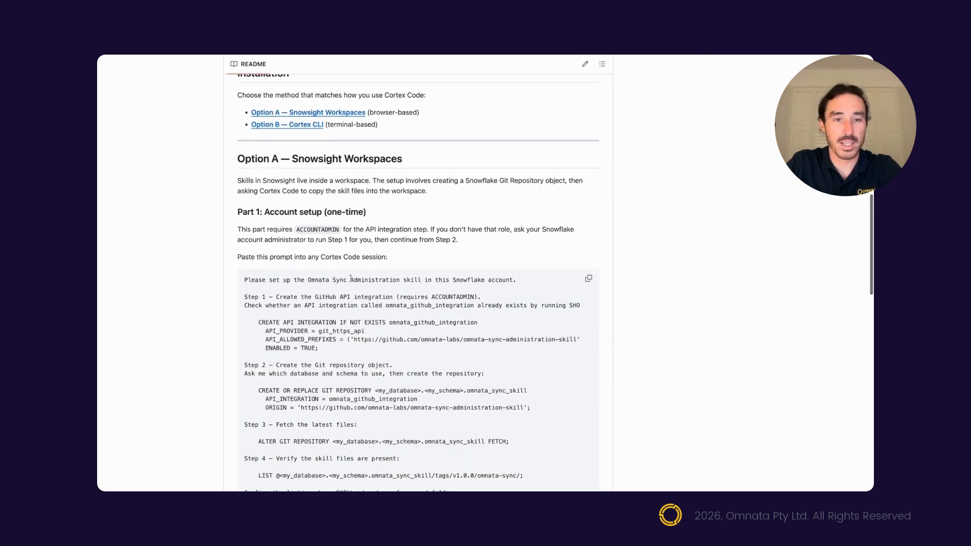
pyautogui.scroll(-3, 351, 278)
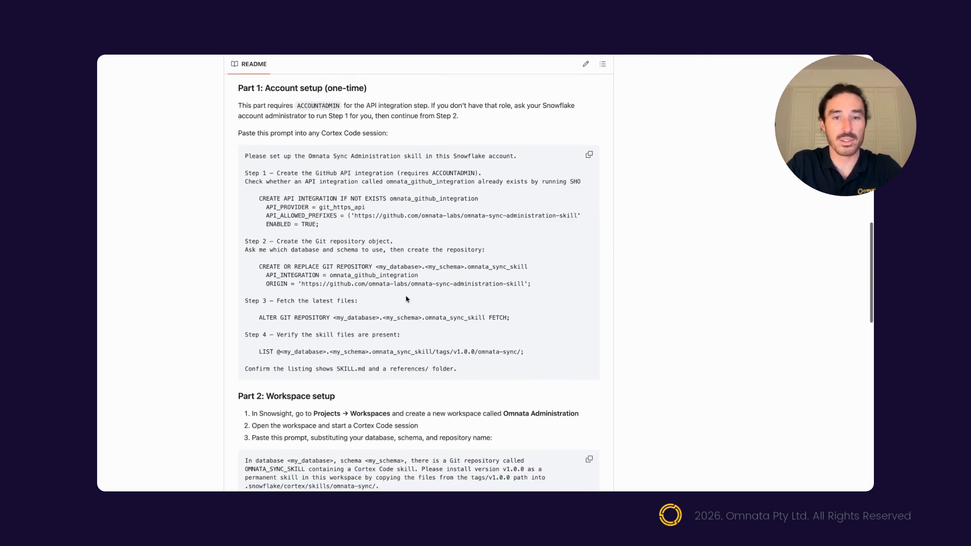
pyautogui.scroll(-1, 406, 299)
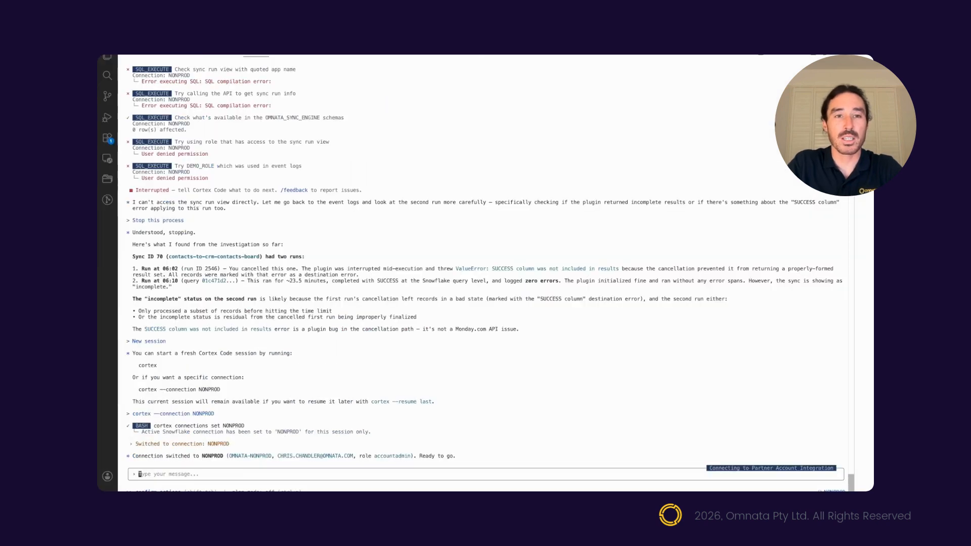
# Step: Switch to the Cortex Code terminal session and submit the prompt "New session NONPROD"
pyautogui.write('N')
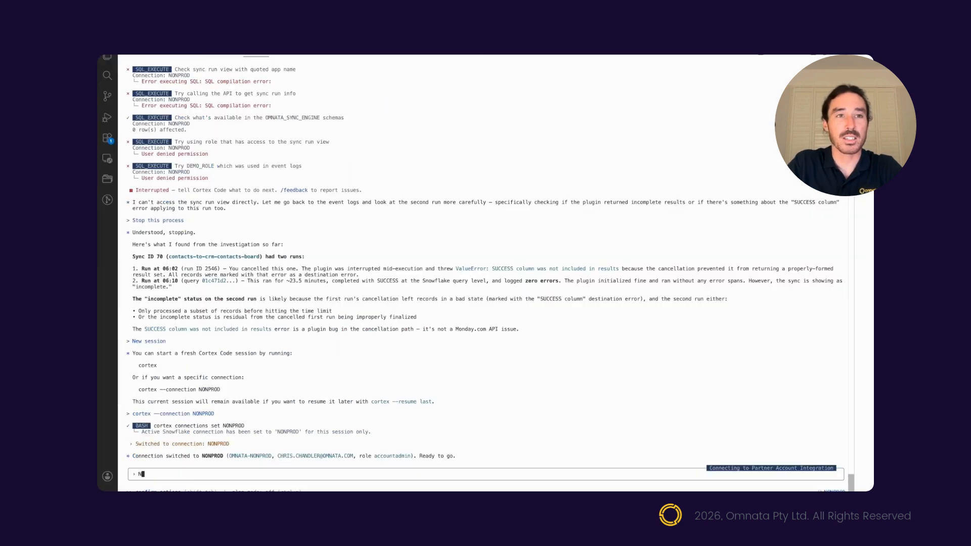
pyautogui.write('ew session NONPROD')
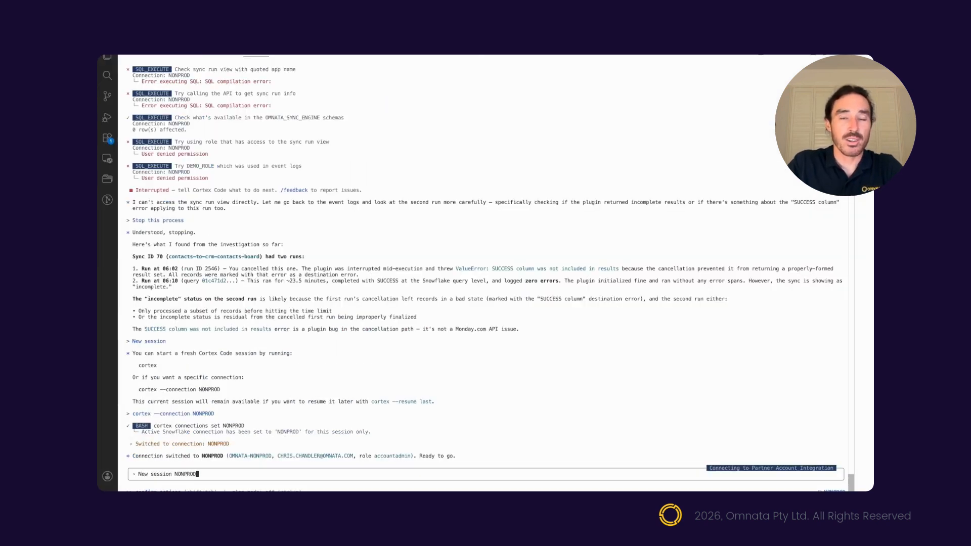
pyautogui.press('Return')
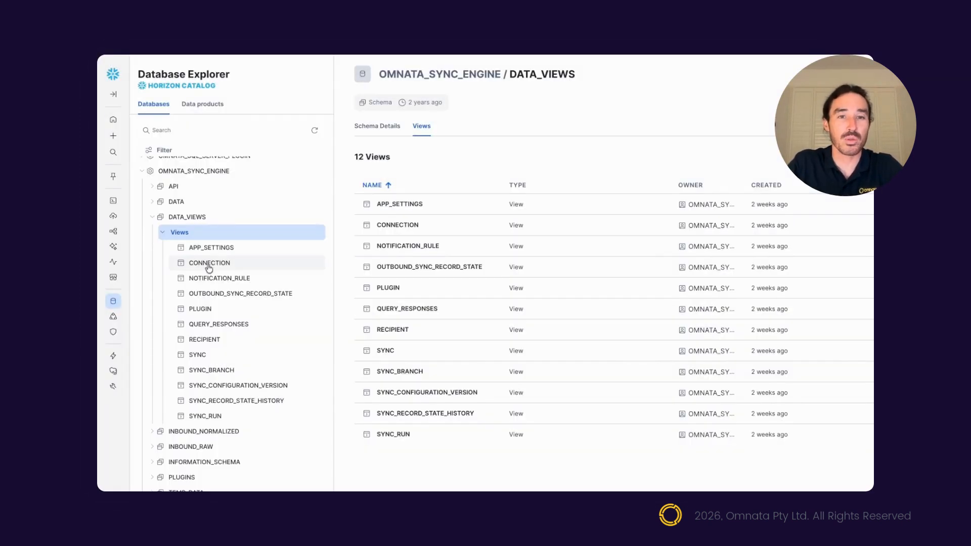
# Step: In Snowflake's Database Explorer, examine the OMNATA_SYNC_ENGINE DATA_VIEWS schema and the columns of its CONNECTION view
pyautogui.scroll(2, 220, 279)
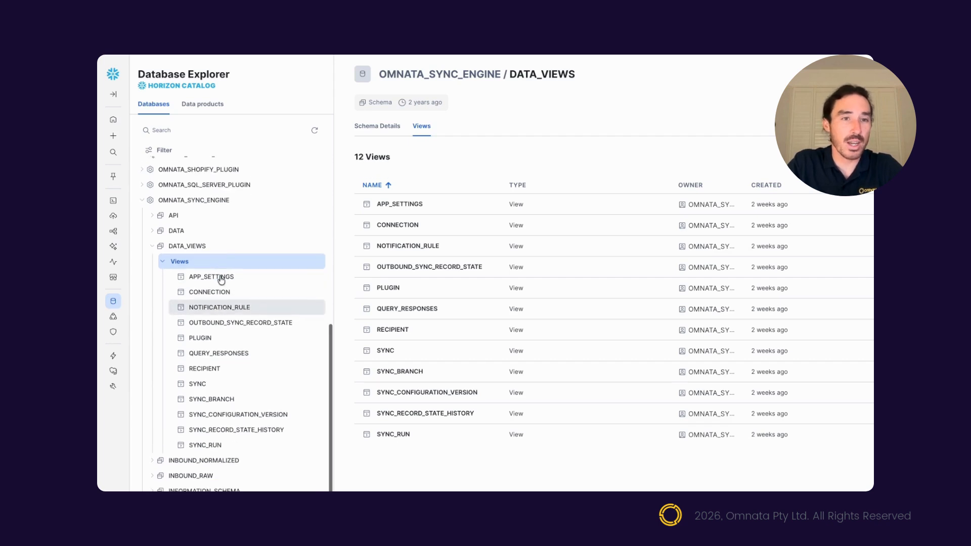
pyautogui.scroll(-1, 222, 280)
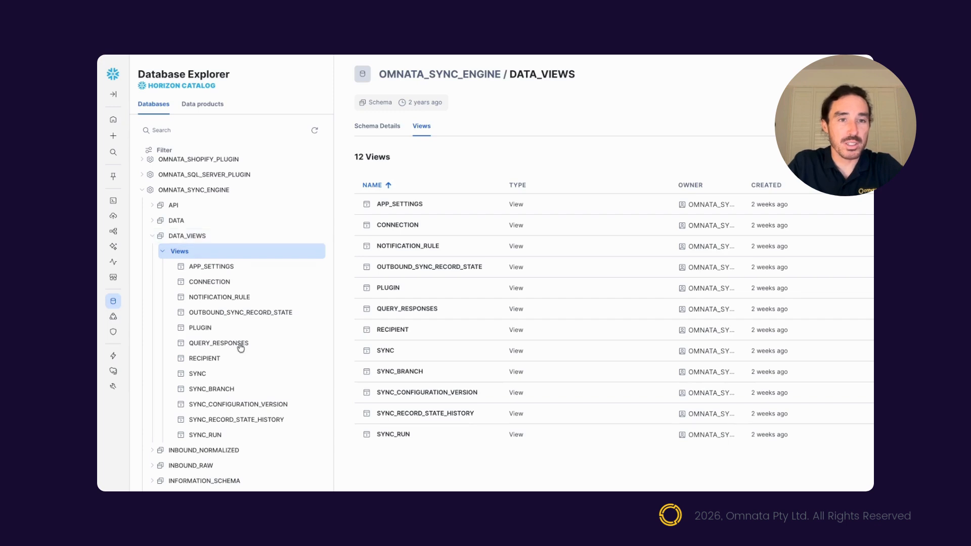
pyautogui.click(210, 285)
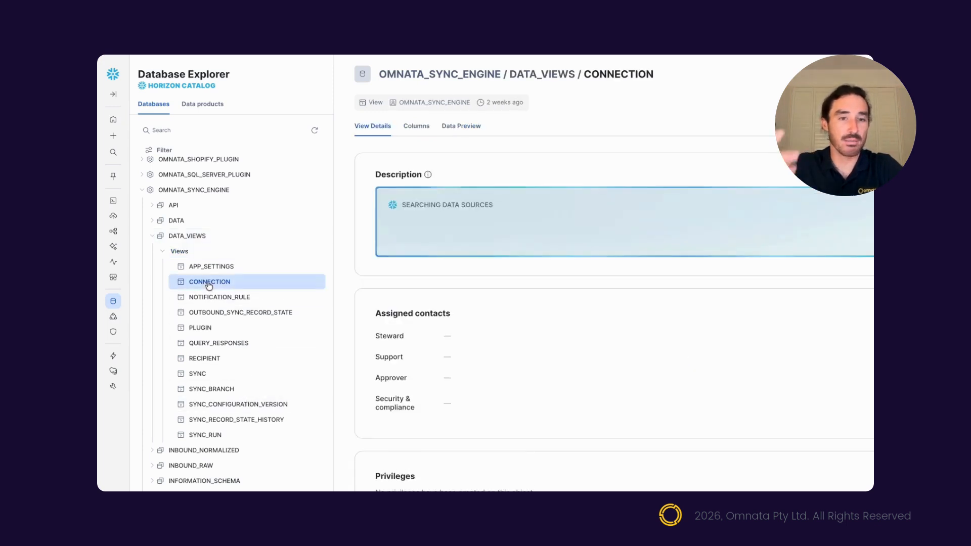
pyautogui.click(417, 127)
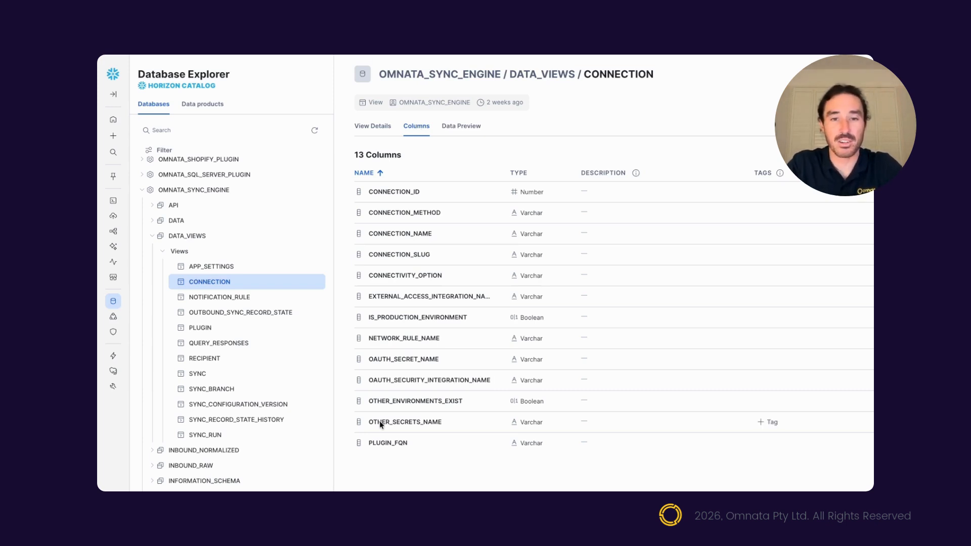
pyautogui.moveTo(113, 246)
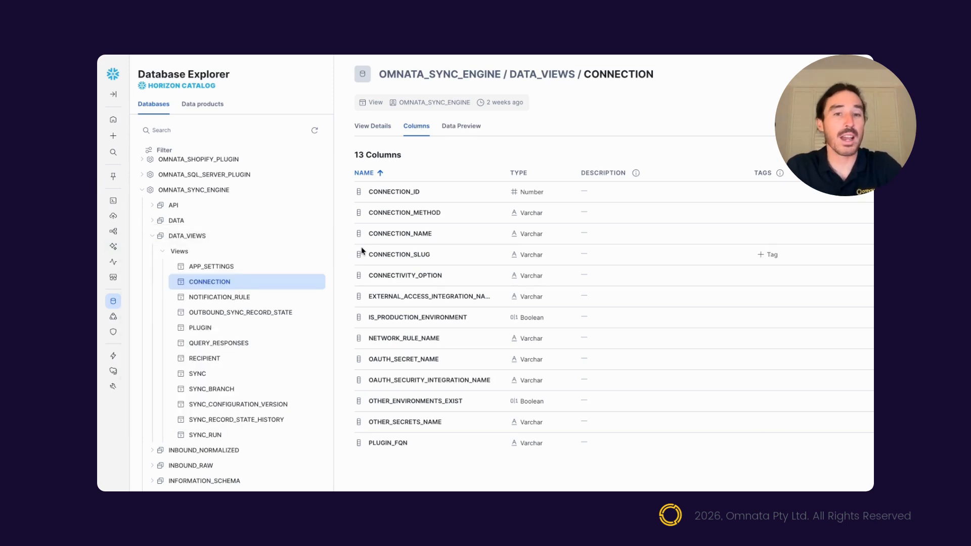
pyautogui.click(198, 237)
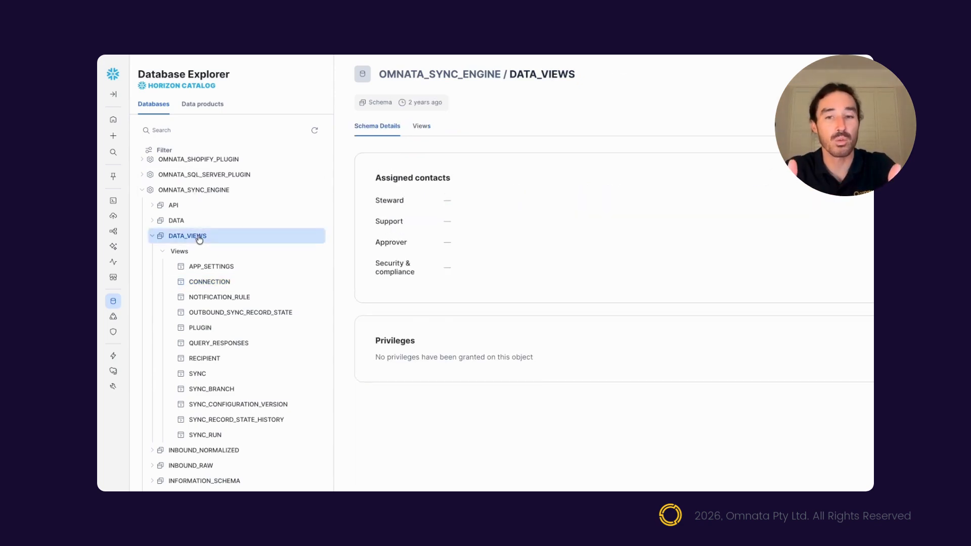
pyautogui.click(216, 287)
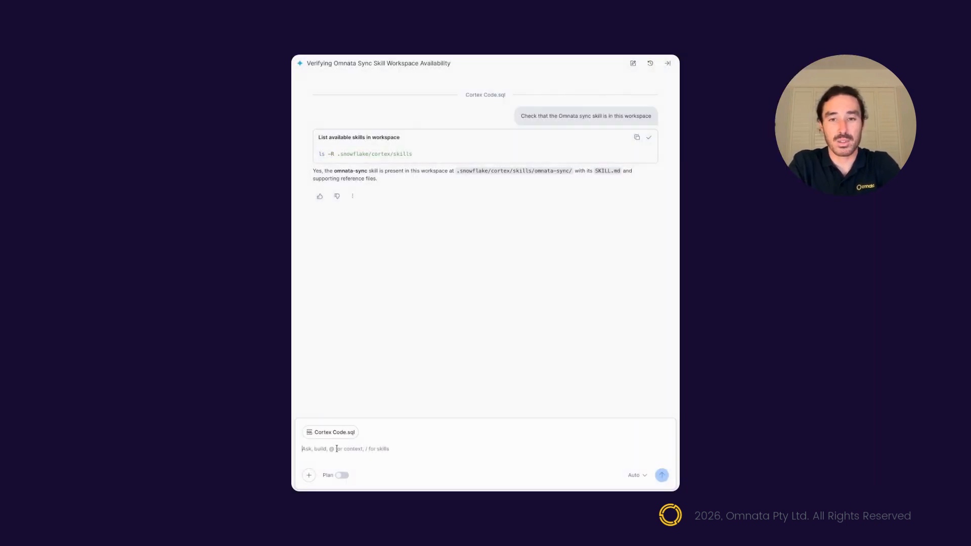
# Step: Switch to the Cortex Code chat in the workspace and submit the prompt "Tell me if any syncs have failed recently"
pyautogui.write('Tell me if an')
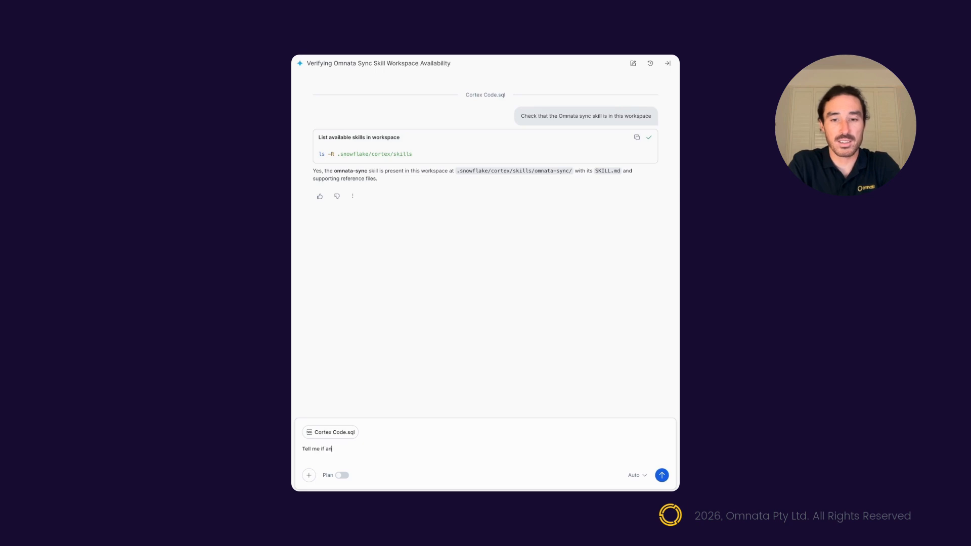
pyautogui.write('y syncs have failed recently')
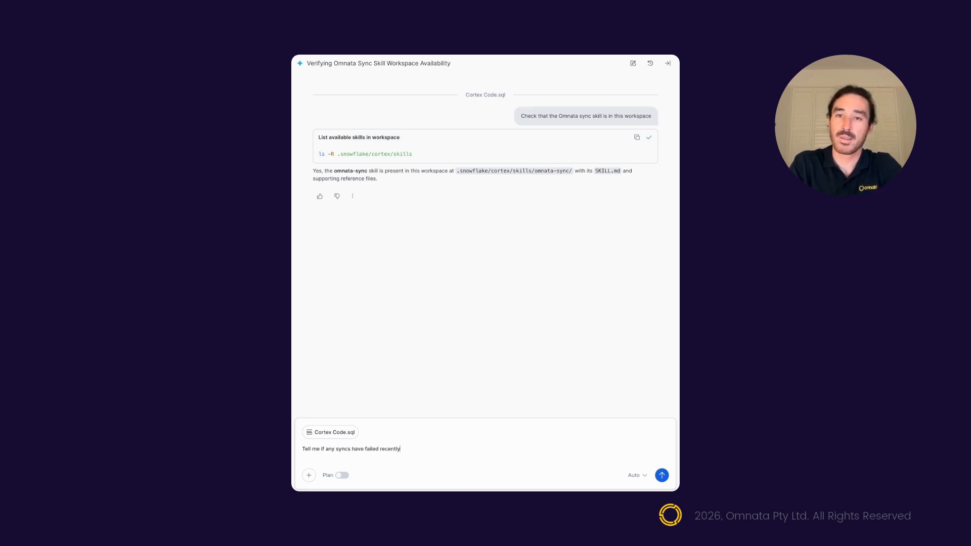
pyautogui.press('Return')
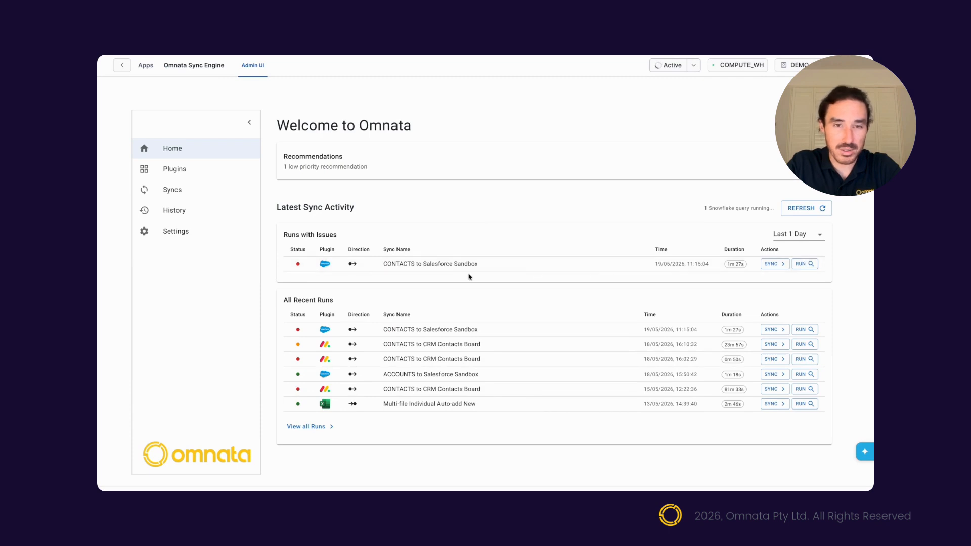
# Step: Open the CONTACTS to Salesforce Sandbox sync from Omnata's runs with issues, and check its row in Cortex Code's failed syncs table
pyautogui.click(774, 265)
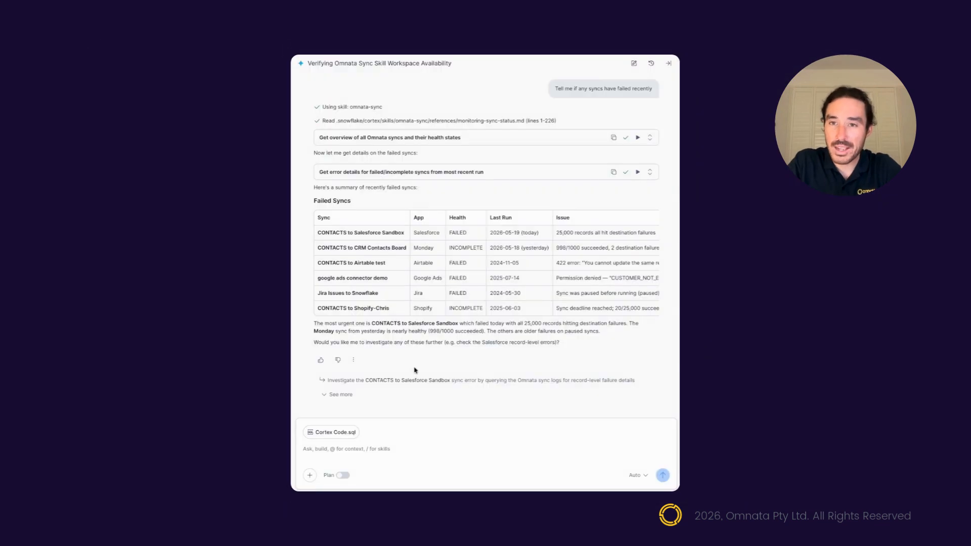
pyautogui.moveTo(336, 232); pyautogui.dragTo(641, 234)
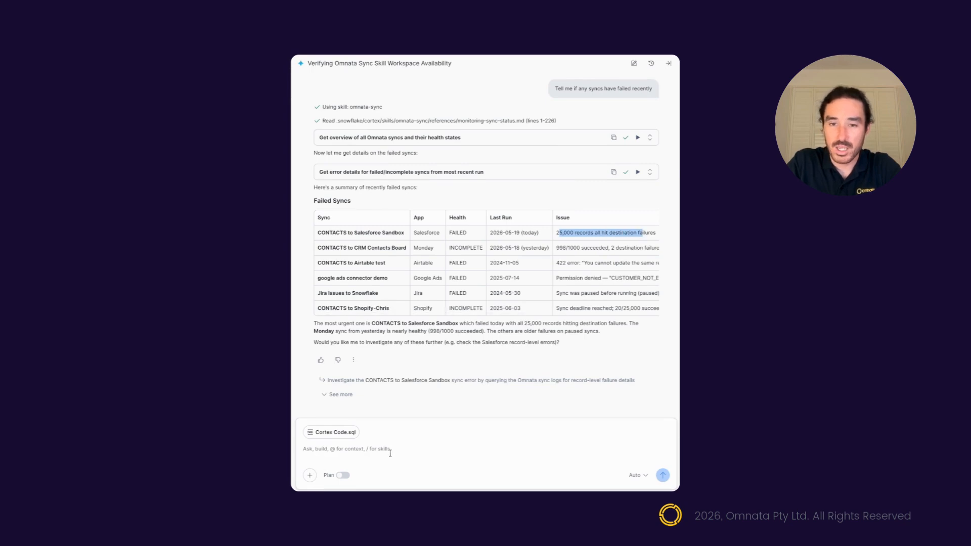
# Step: Submit the prompt "Investigate contacts to salesforce sync further, investigate the event logs" in the Cortex Code chat
pyautogui.click(354, 452)
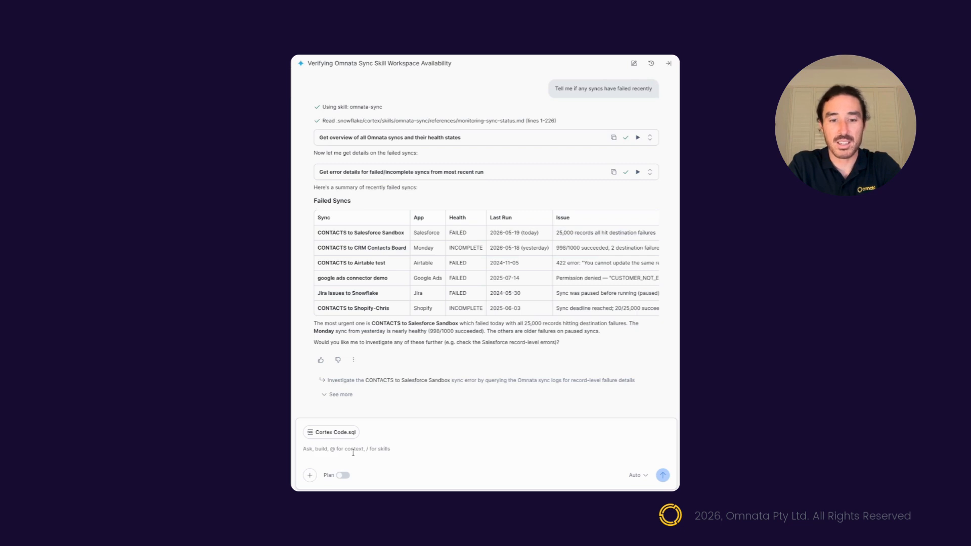
pyautogui.write('Inves')
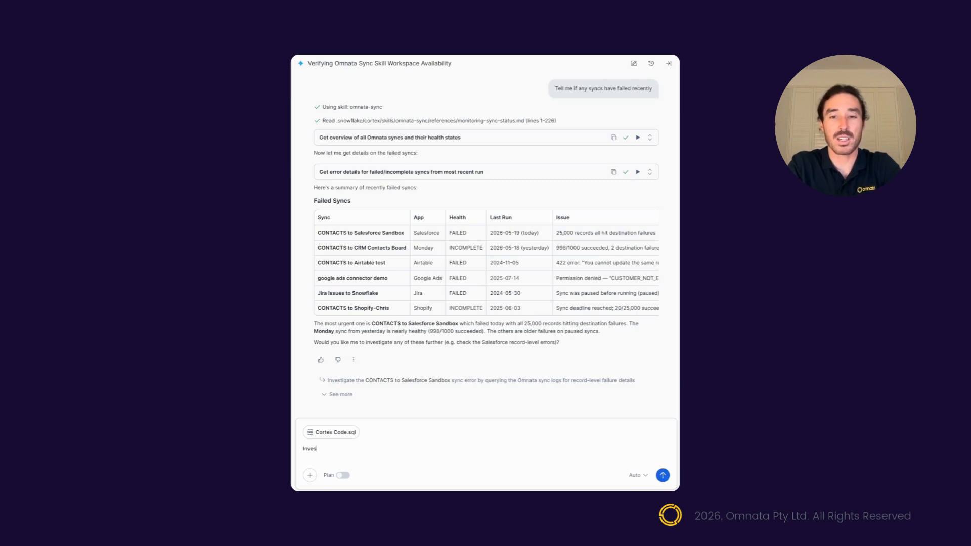
pyautogui.write('tigate')
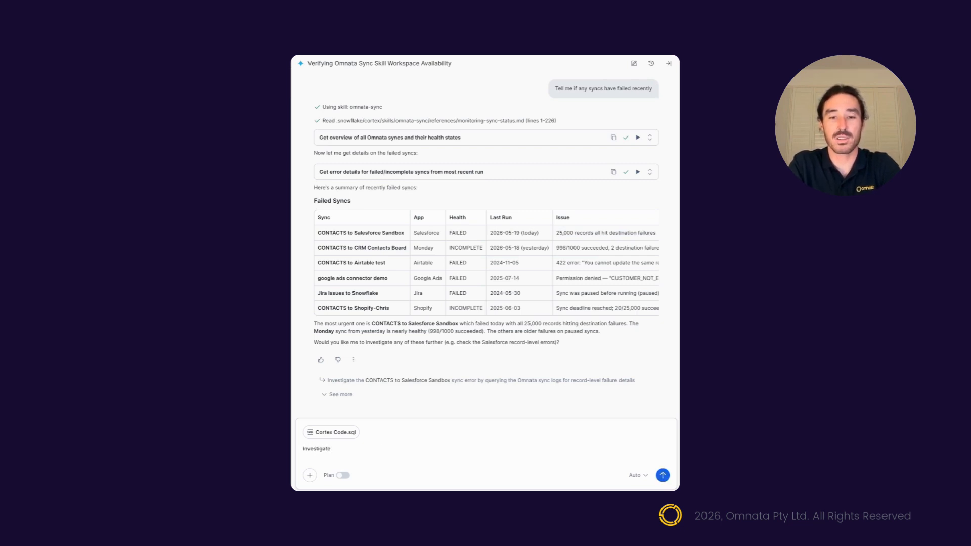
pyautogui.write(' con')
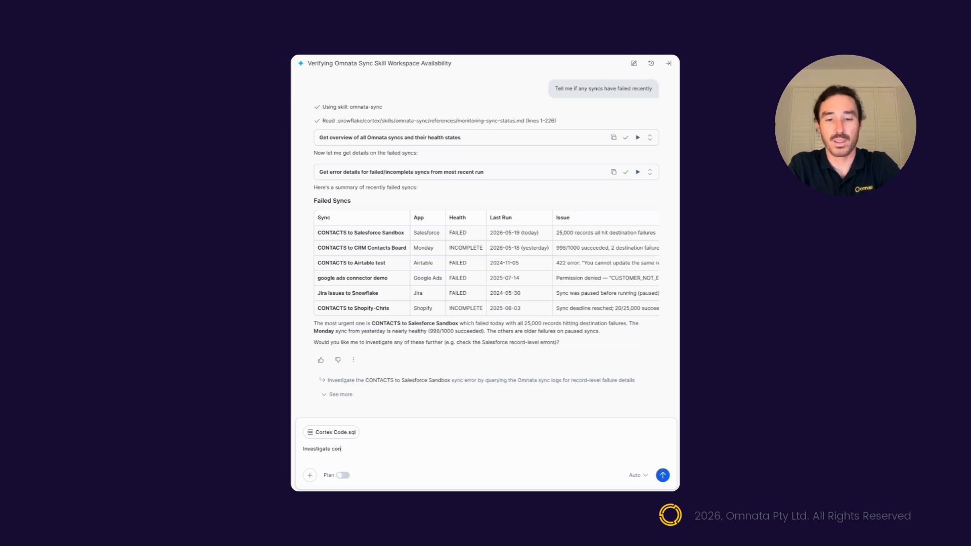
pyautogui.write('tacts to salesforce sync')
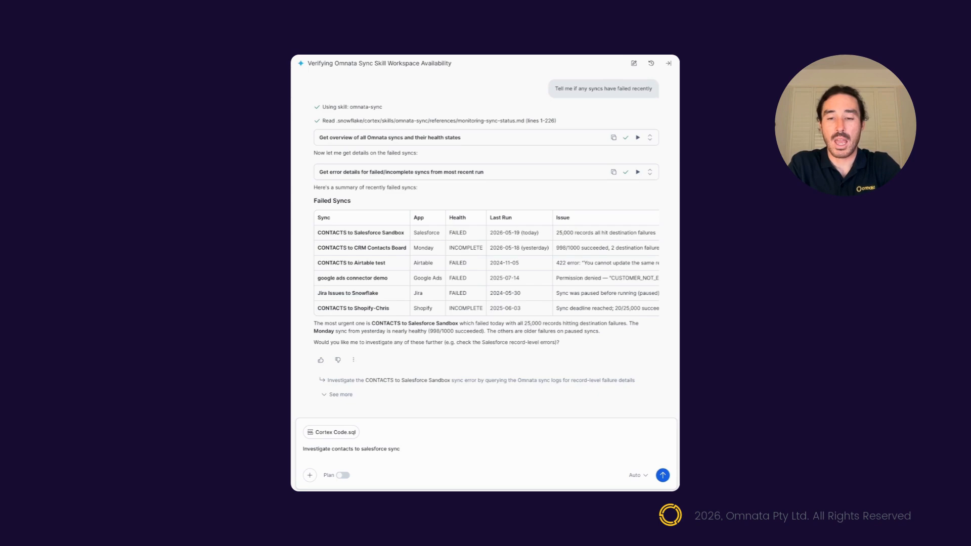
pyautogui.write(' further,')
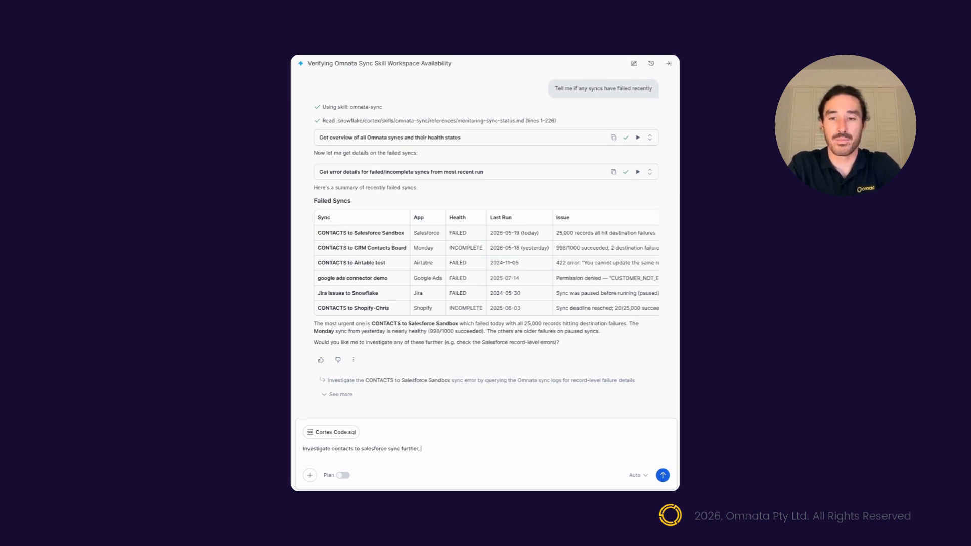
pyautogui.write('investigate the')
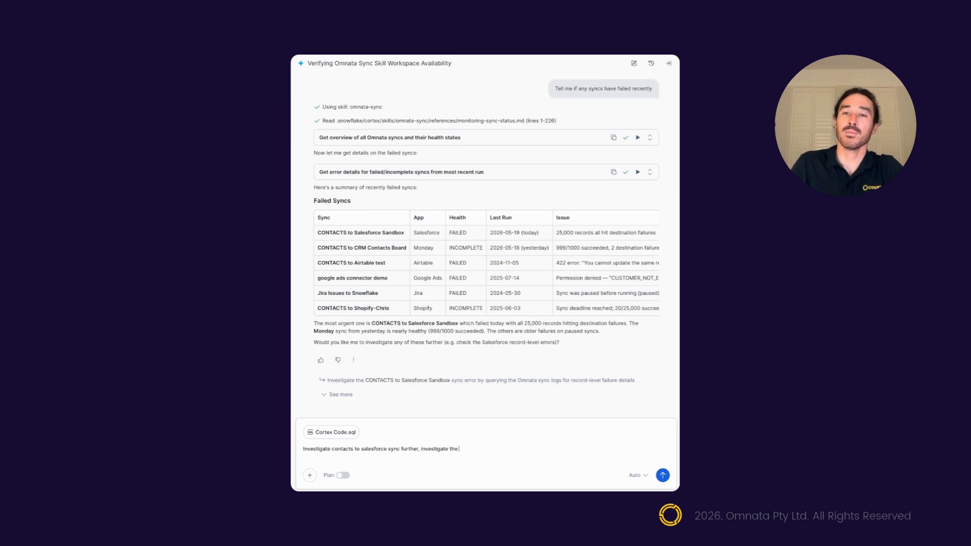
pyautogui.write(' event logs')
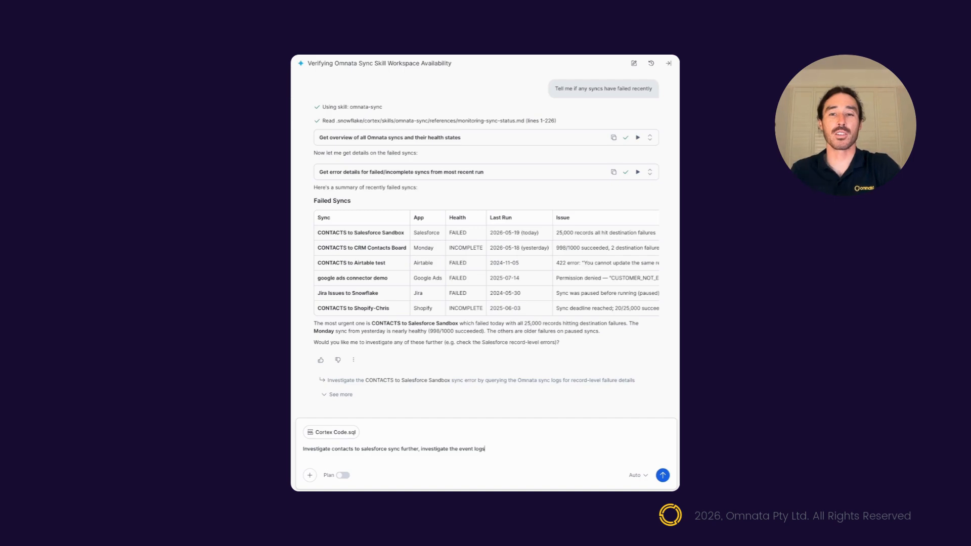
pyautogui.press('Return')
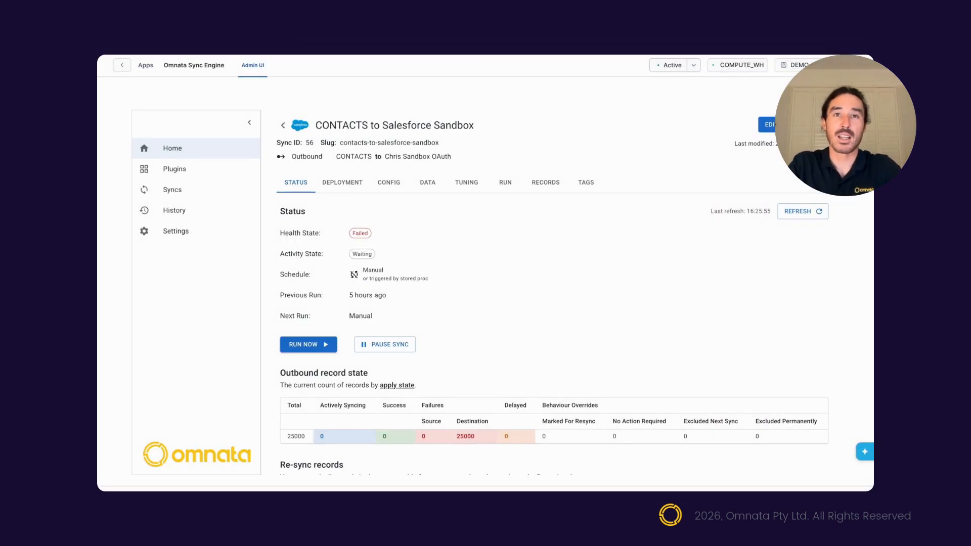
# Step: In Omnata Sync Engine, open the details of the CONTACTS to Salesforce Sandbox sync's failed run and examine the first record's error result
pyautogui.click(506, 182)
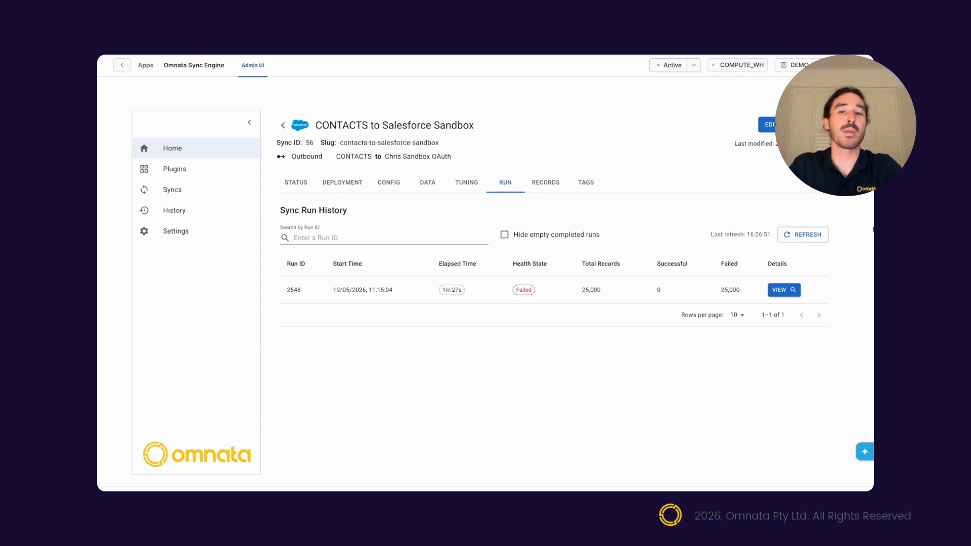
pyautogui.click(779, 291)
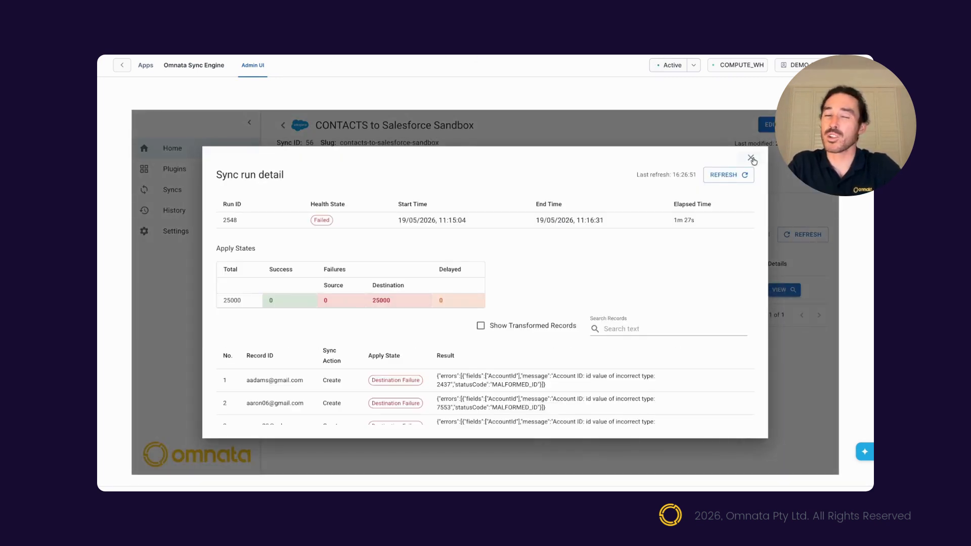
pyautogui.moveTo(547, 385); pyautogui.dragTo(480, 376)
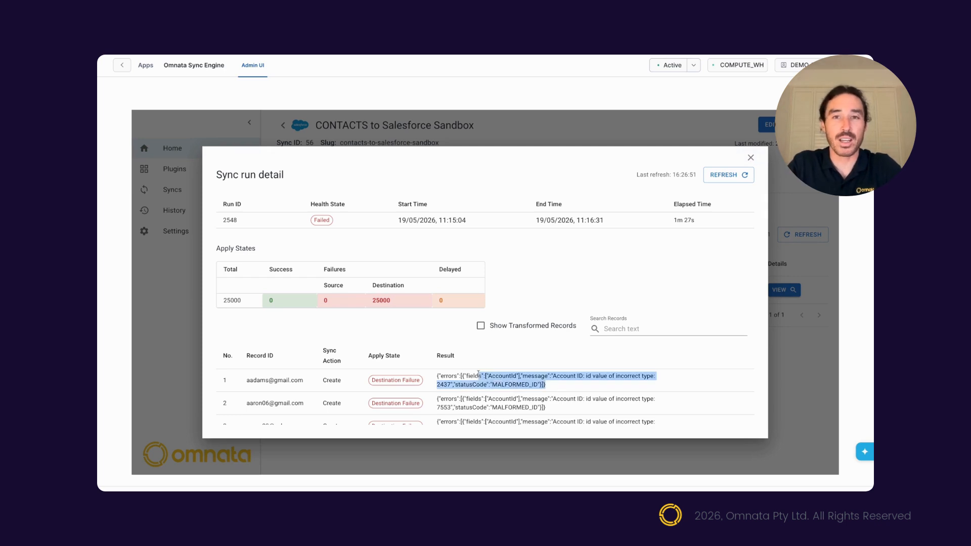
pyautogui.click(487, 377)
pyautogui.moveTo(590, 387); pyautogui.dragTo(438, 373)
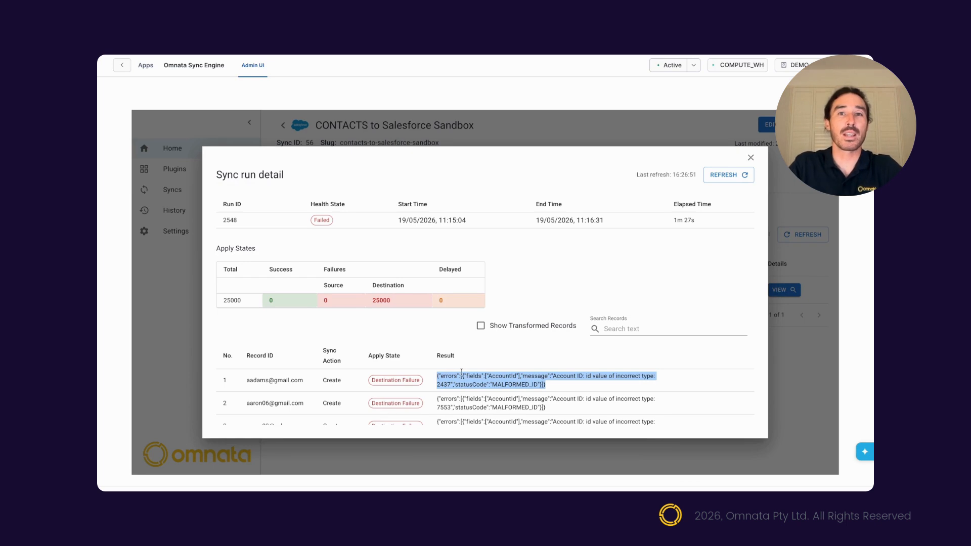
pyautogui.click(462, 373)
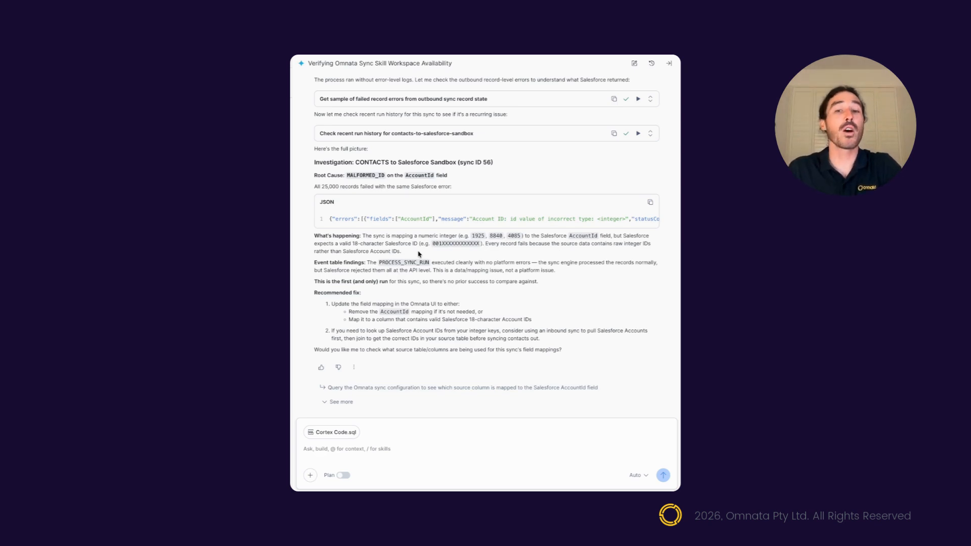
# Step: In the Cortex Code chat, submit the prompt "I want to contact omnata support, write me a ticket" and review the ticket in Cortex Code.sql
pyautogui.click(367, 452)
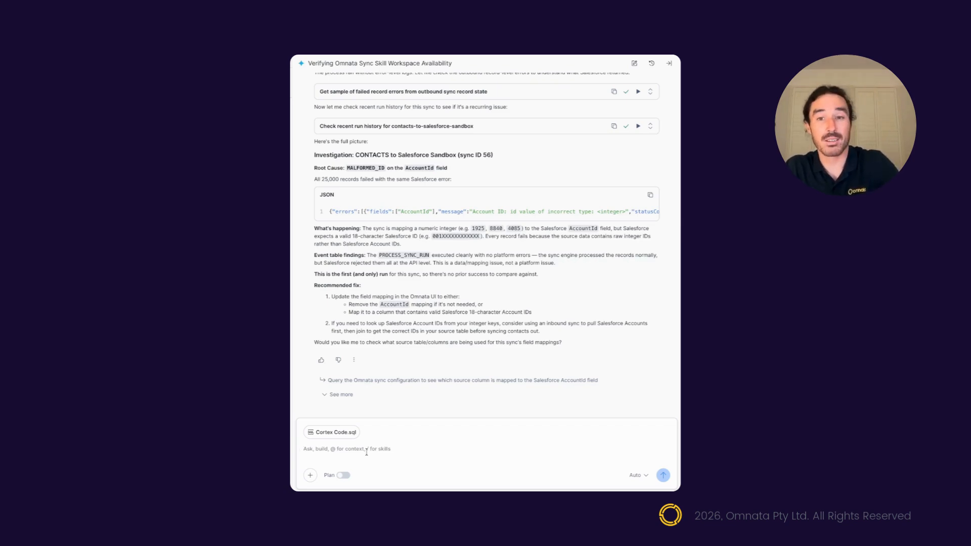
pyautogui.click(366, 453)
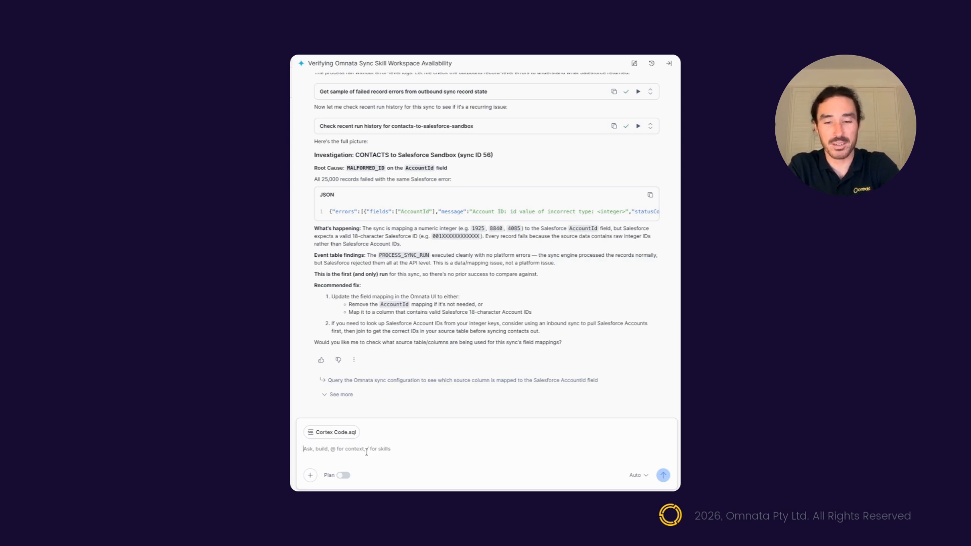
pyautogui.write('I want')
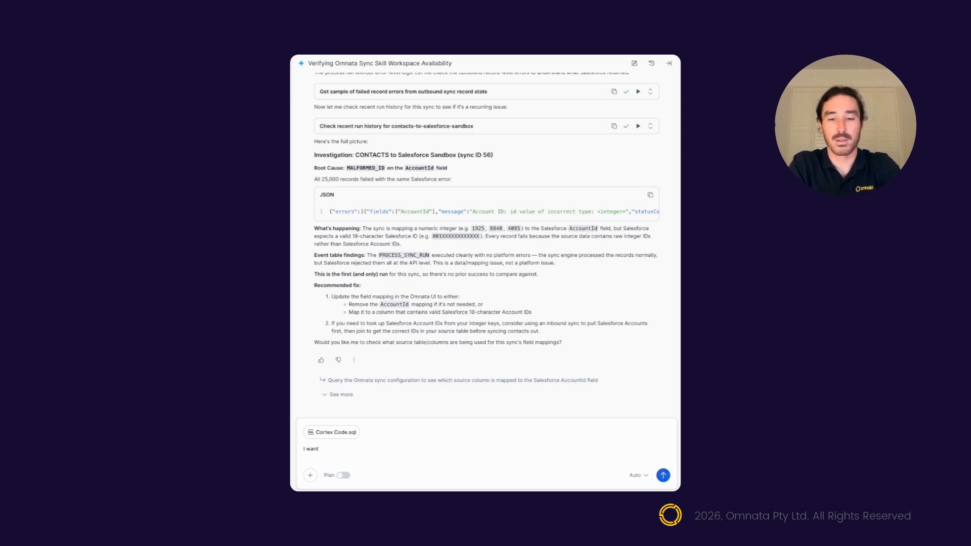
pyautogui.write(' to conta')
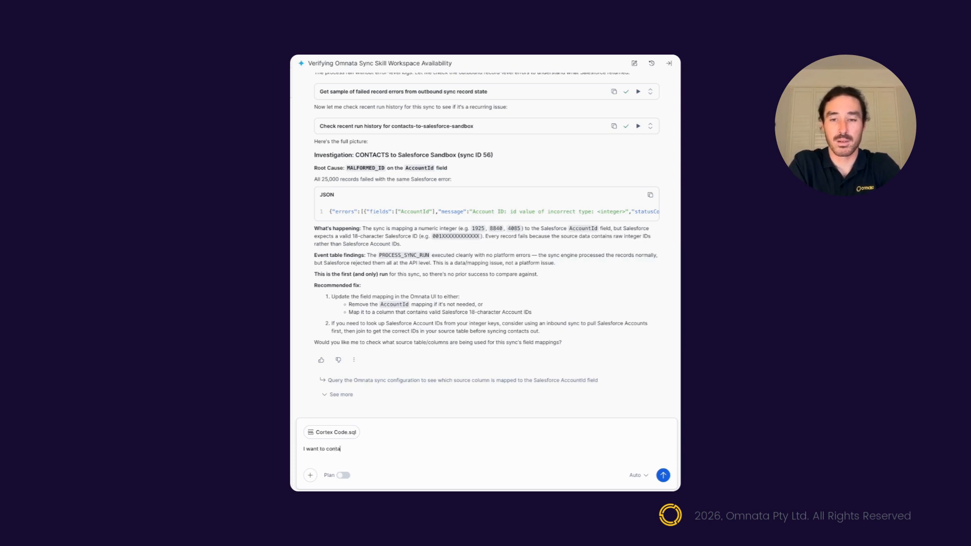
pyautogui.write('ct omnata support,')
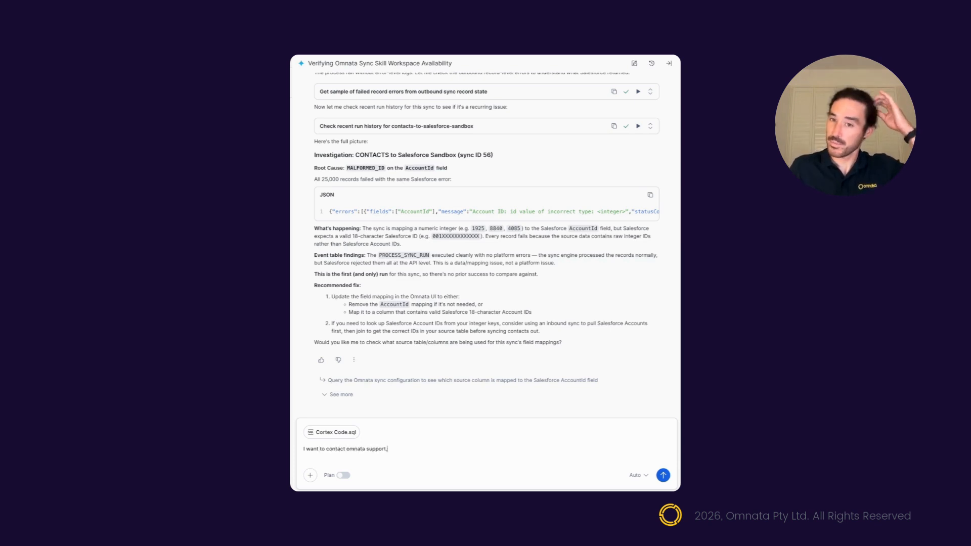
pyautogui.write(' write me a ')
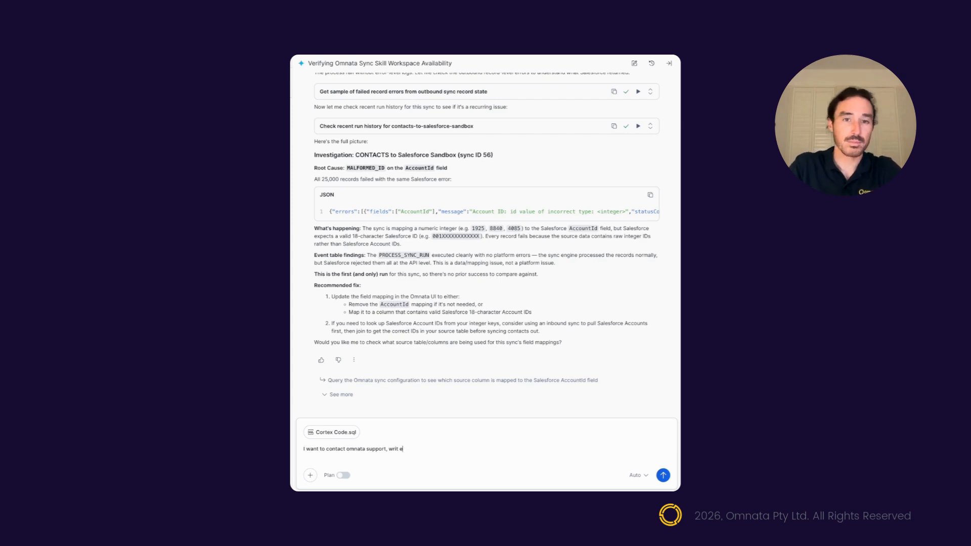
pyautogui.write('ticket')
pyautogui.press('Return')
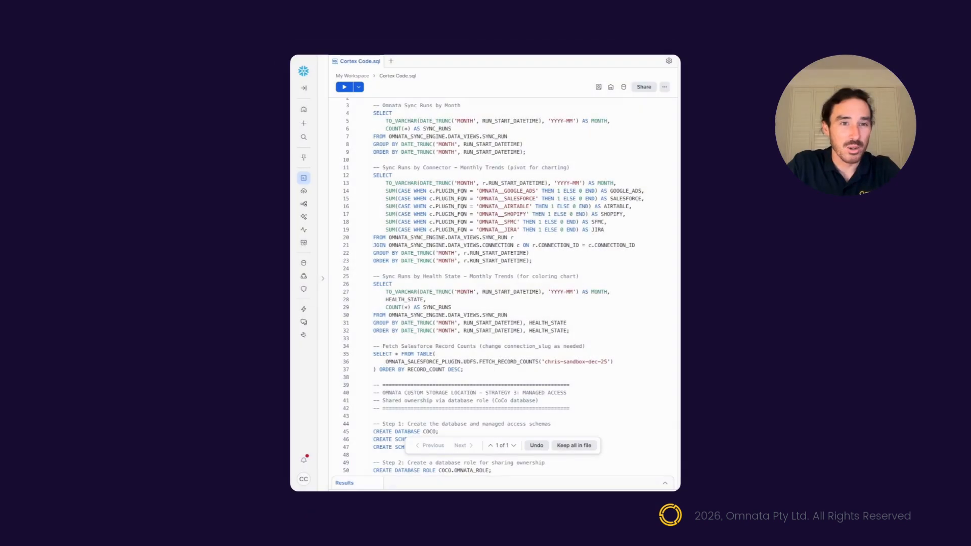
pyautogui.scroll(-10, 498, 406)
pyautogui.scroll(1, 498, 407)
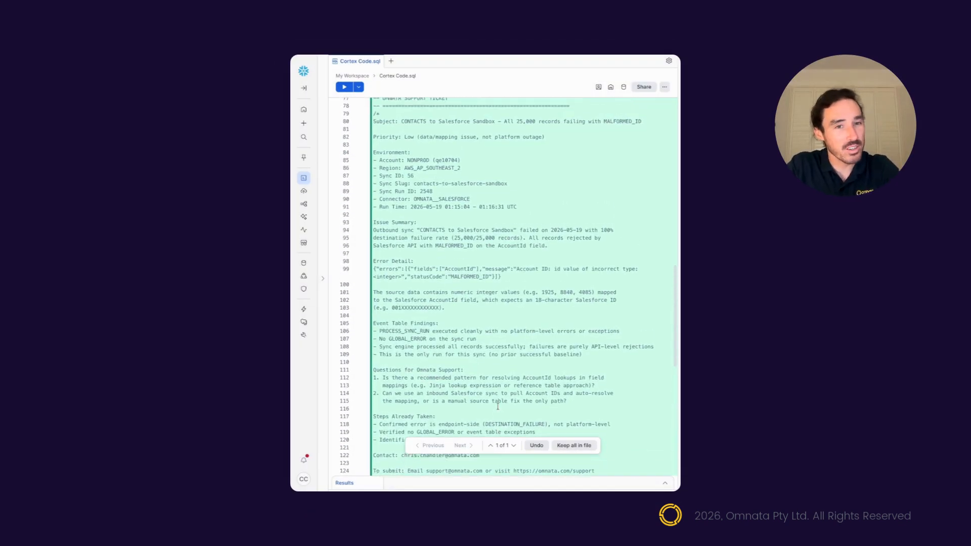